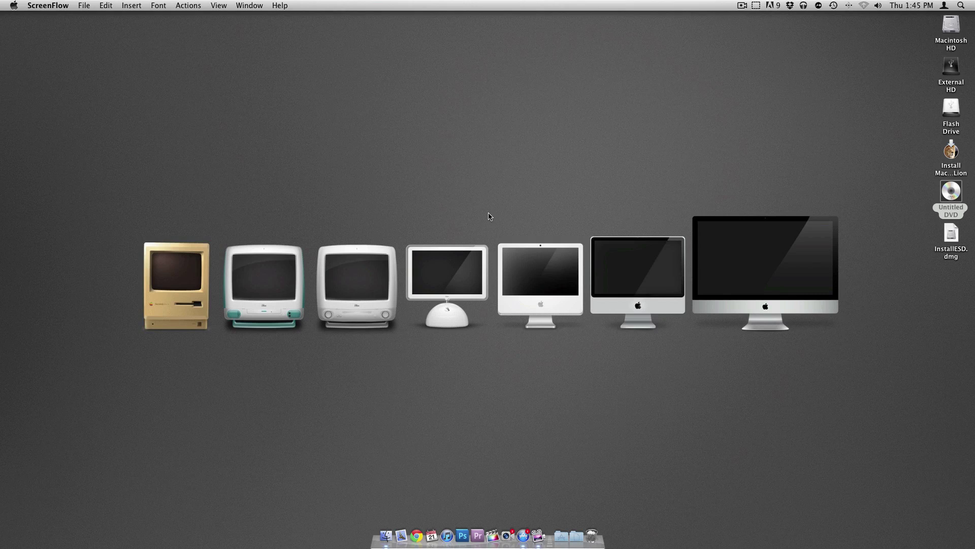
- Clear the desktop selection, then open and close the App Store
left_click(489, 216)
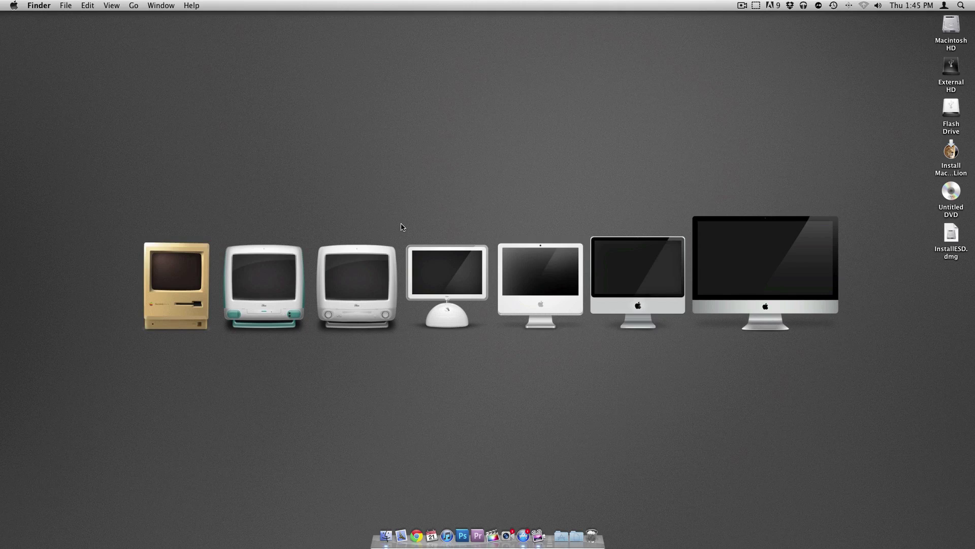
left_click_drag(402, 224, 588, 339)
left_click(524, 535)
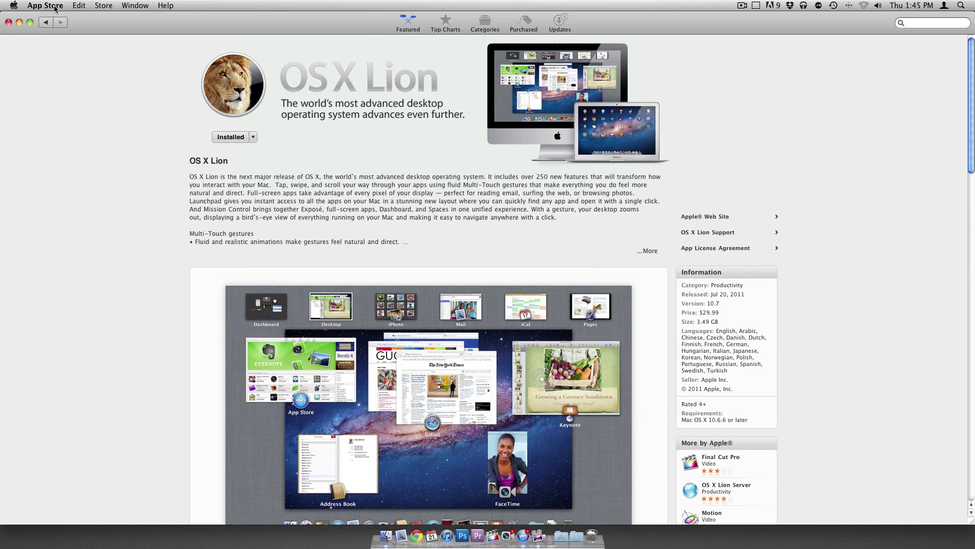
left_click(19, 24)
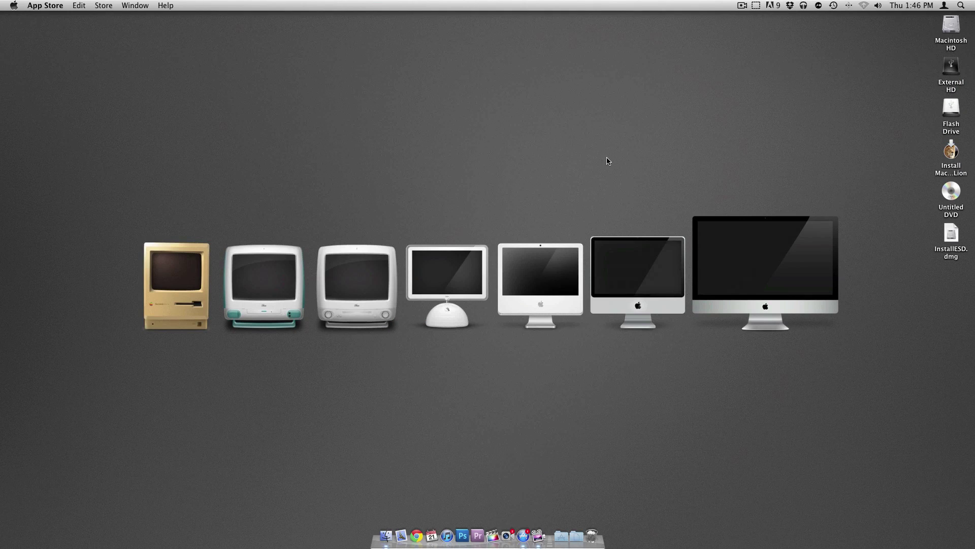
- Show the Lion installer's package contents and find InstallESD.dmg in Contents/SharedSupport
left_click(951, 152)
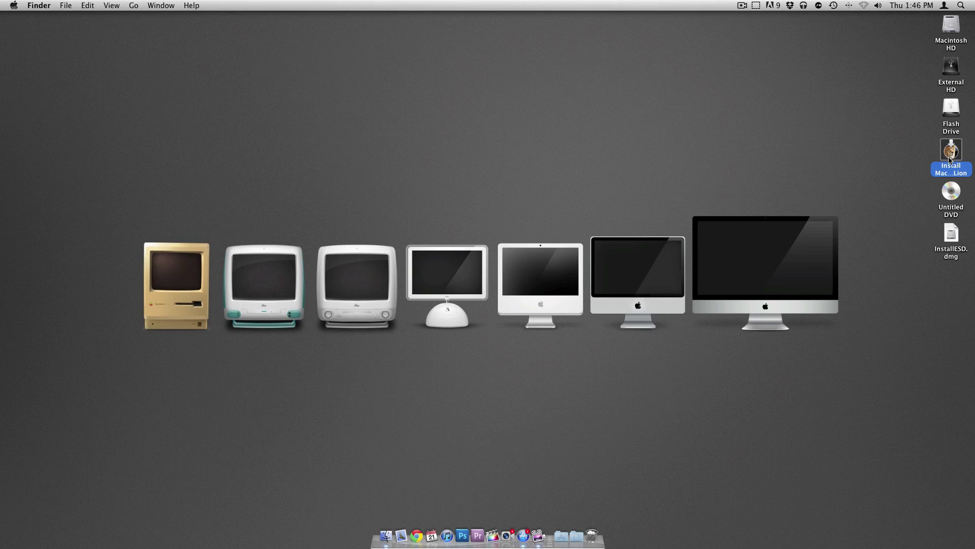
right_click(949, 156)
left_click(904, 178)
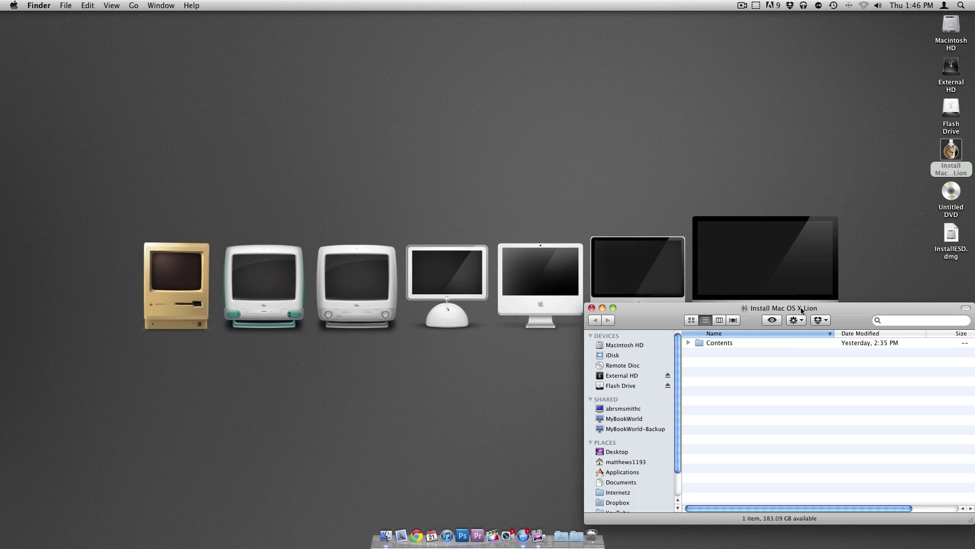
left_click(592, 308)
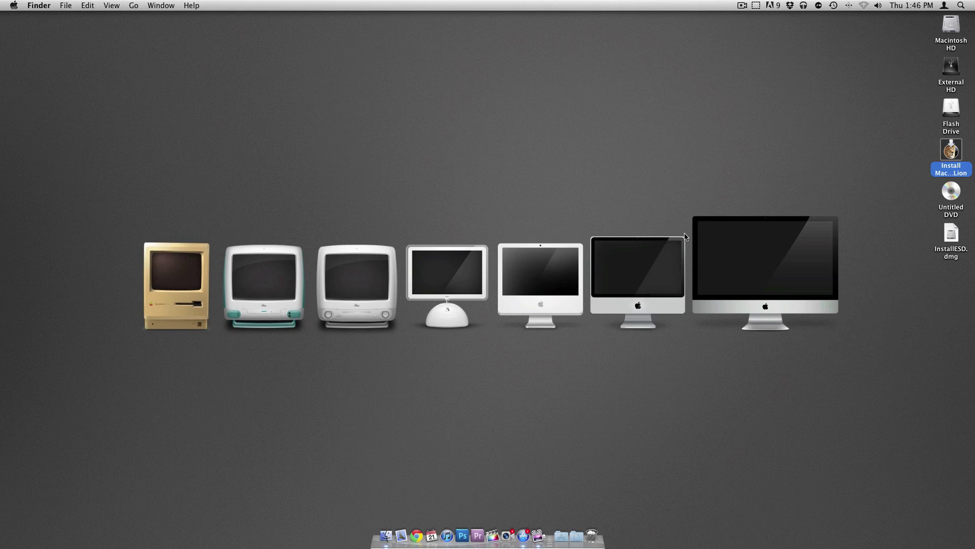
right_click(955, 172)
left_click(949, 191)
left_click_drag(639, 328, 386, 227)
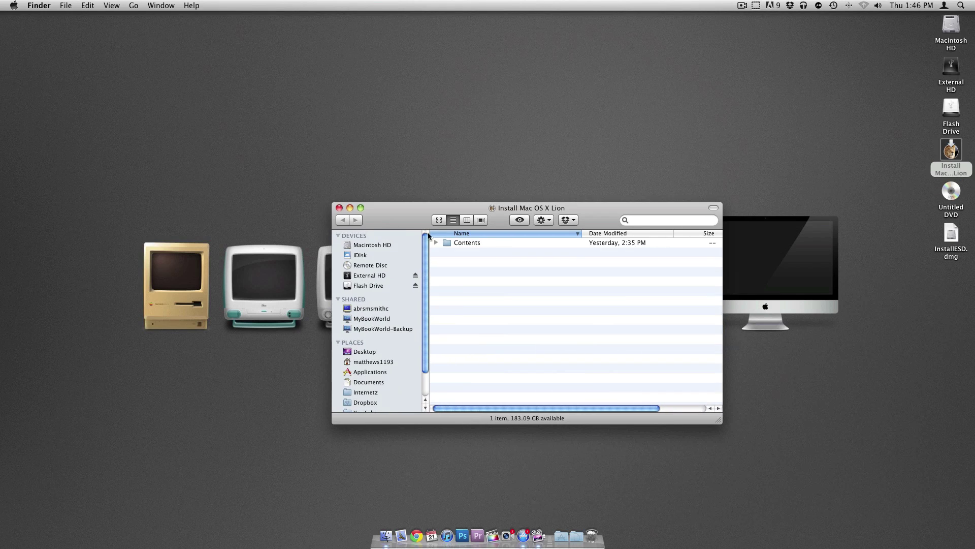
double_click(458, 243)
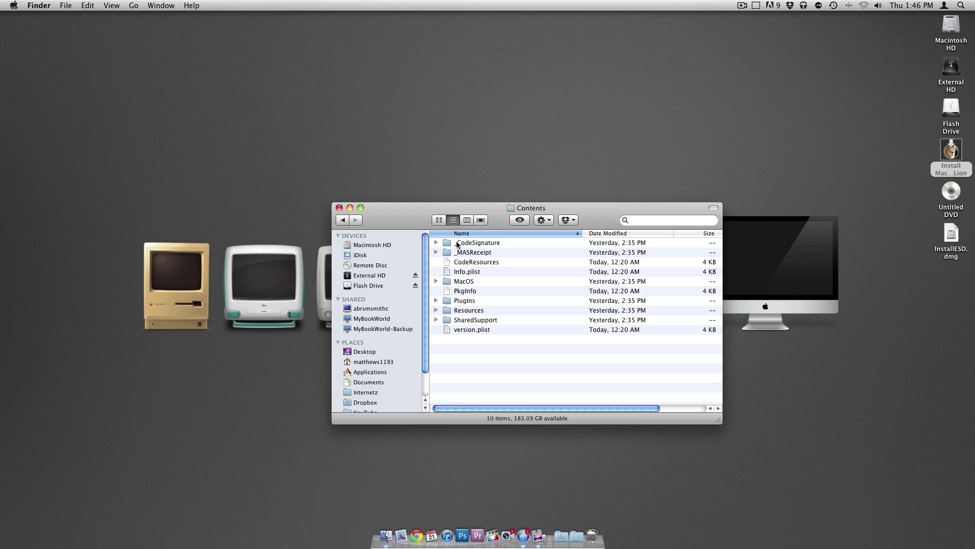
double_click(481, 320)
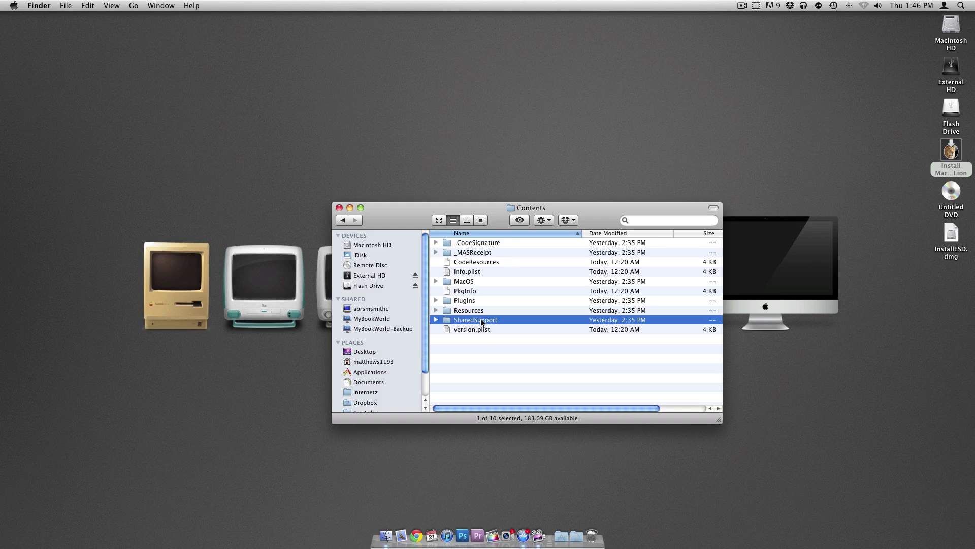
left_click(471, 246)
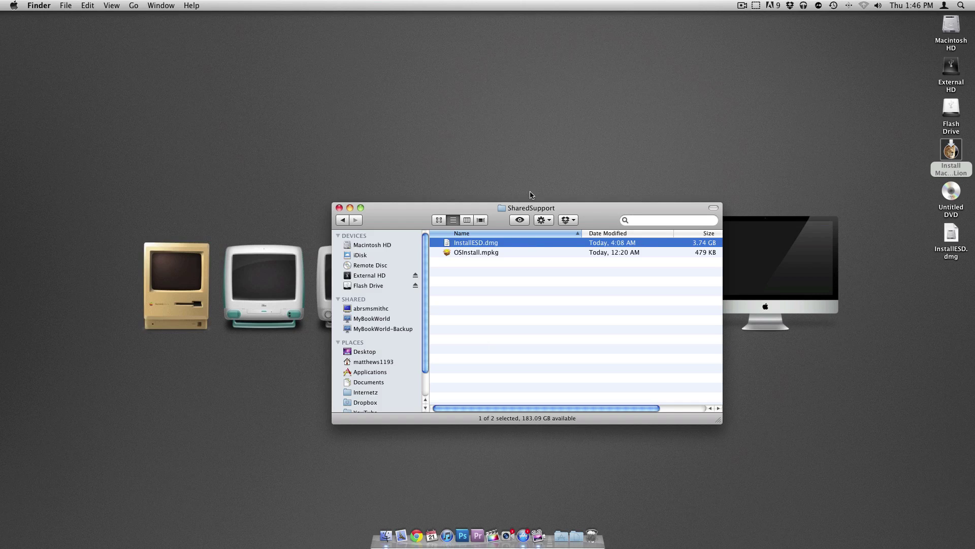
left_click(339, 208)
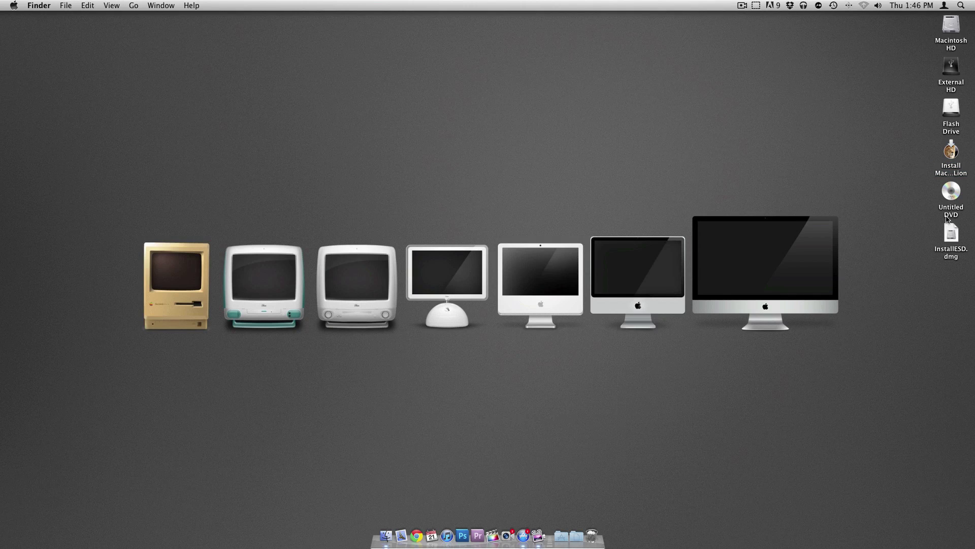
- Launch Disk Utility from Spotlight search
left_click(945, 231)
left_click(786, 274)
key("super+space")
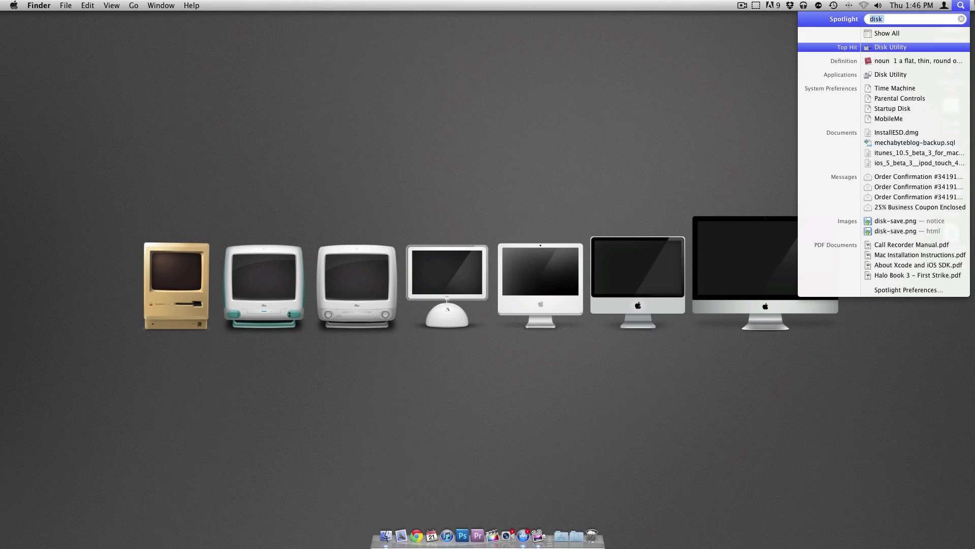
key("Return")
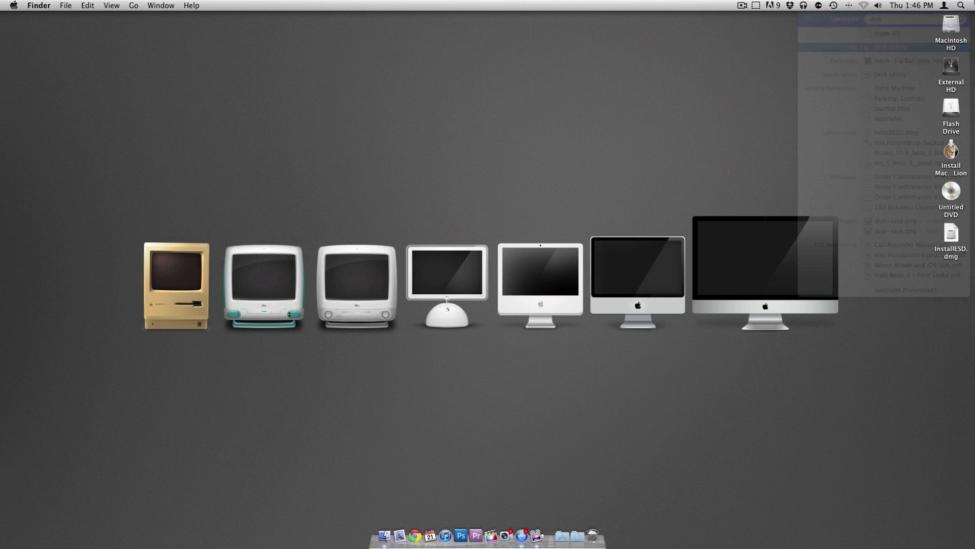
left_click(569, 536)
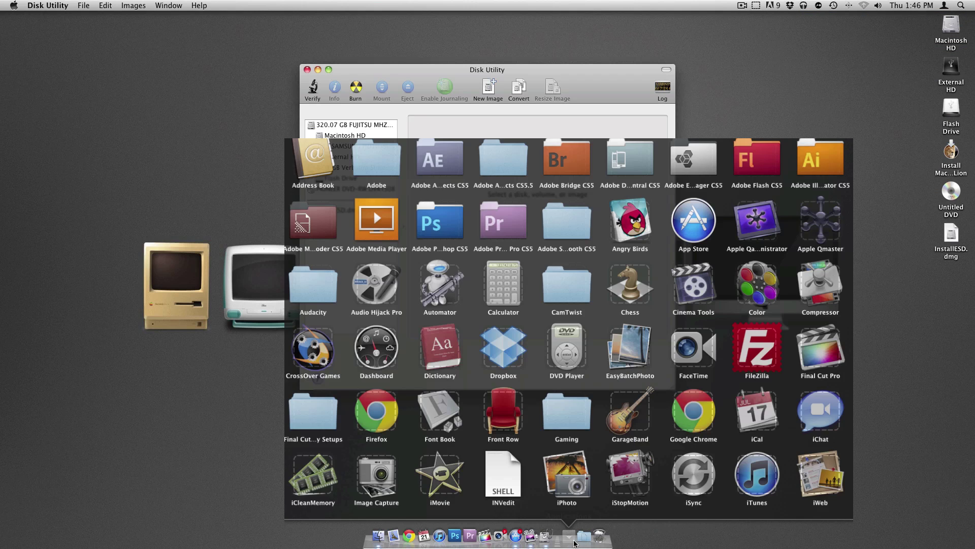
scroll(576, 420, "down", 5)
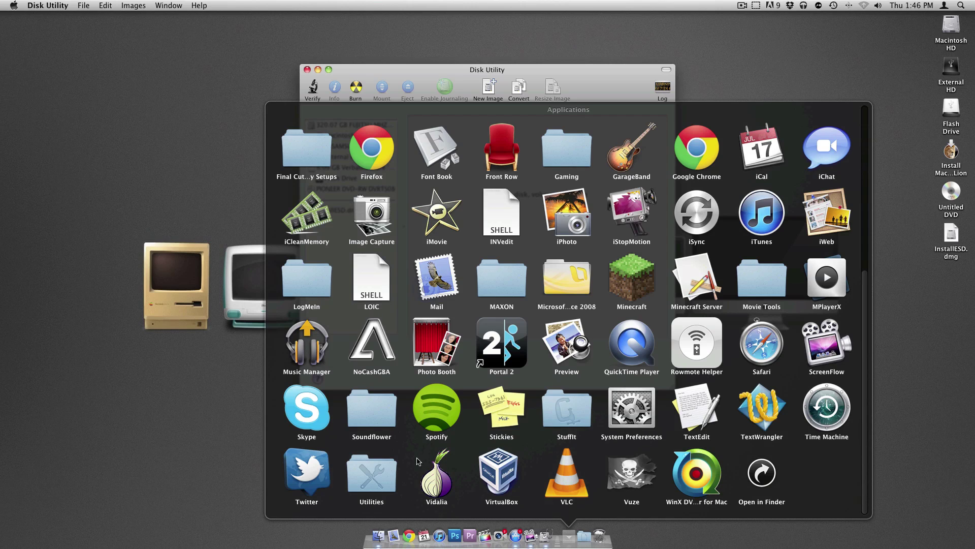
key("Escape")
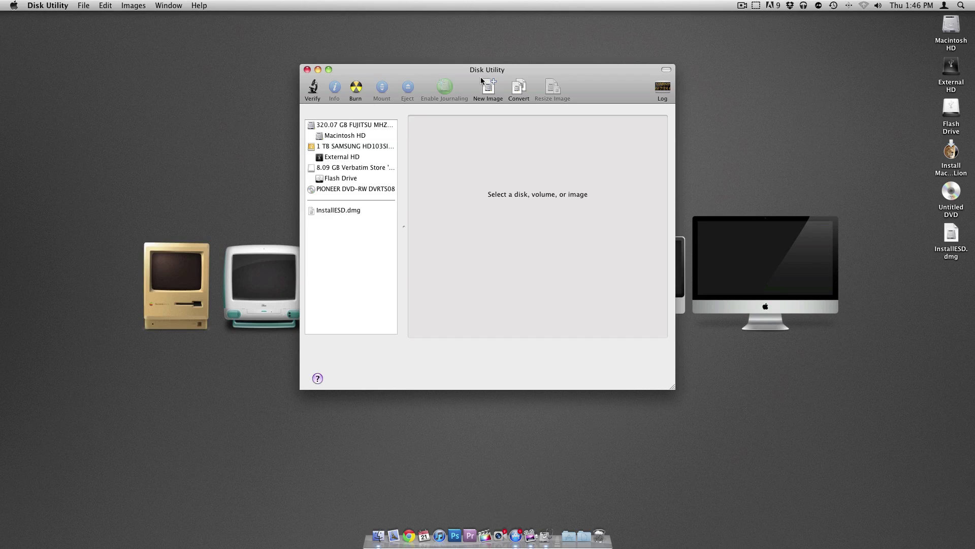
- Burn InstallESD.dmg to disc at the Maximum Possible (8x) speed
left_click(356, 87)
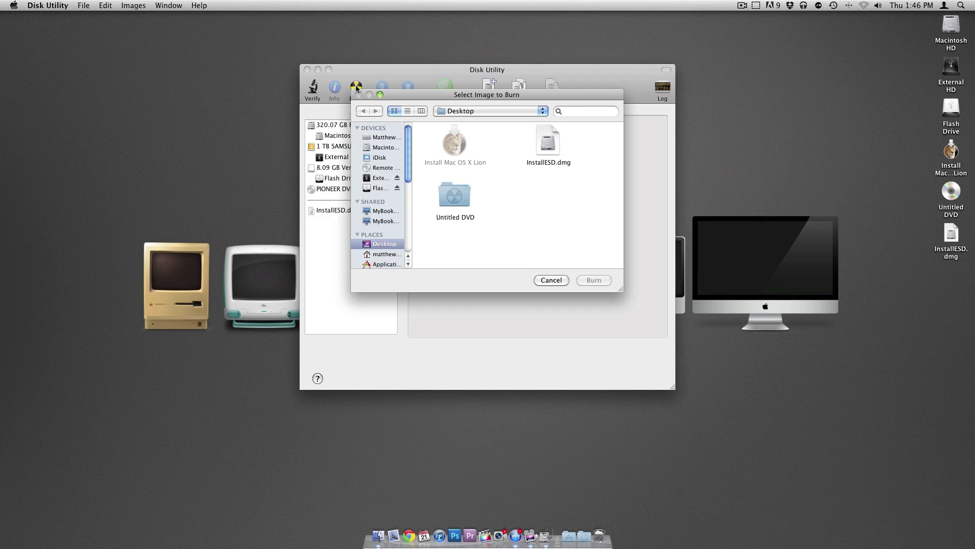
left_click(553, 141)
left_click(594, 280)
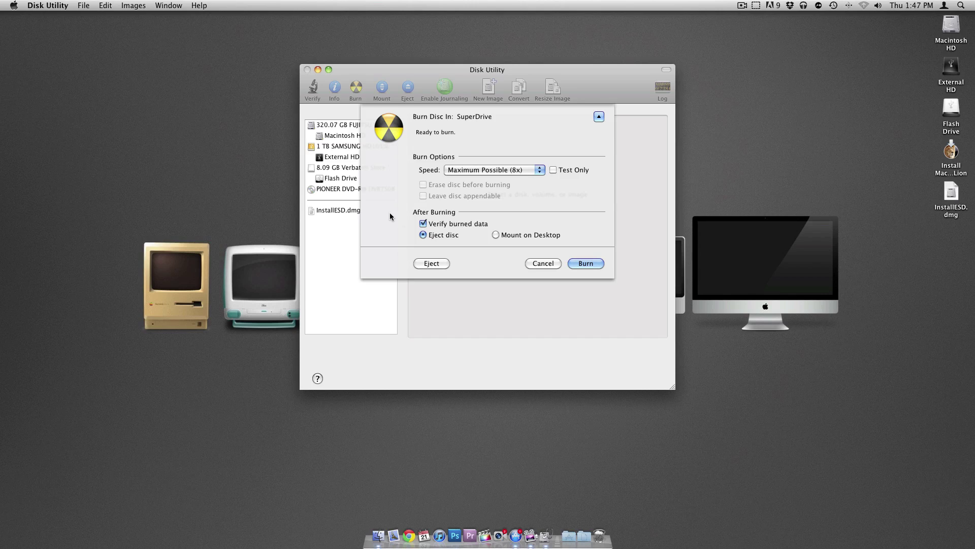
left_click(471, 170)
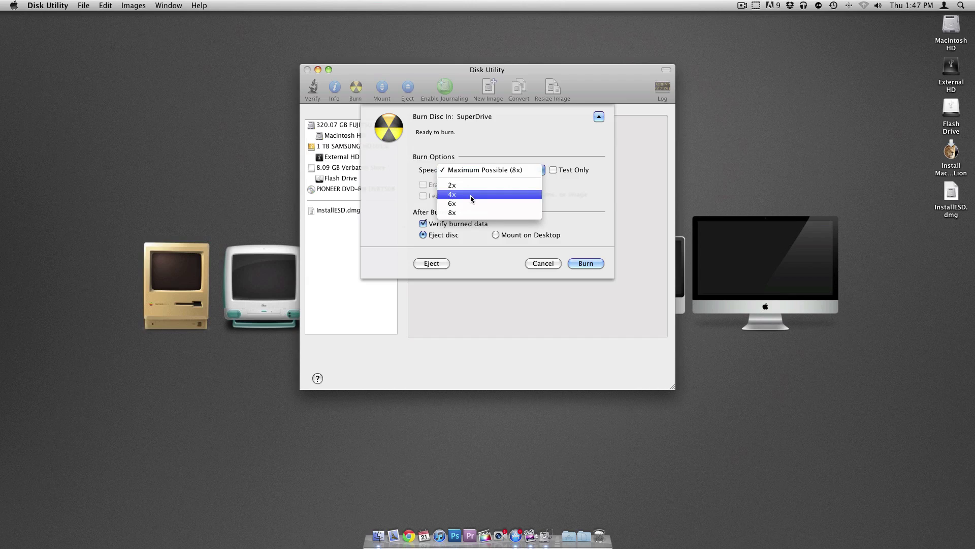
left_click(458, 172)
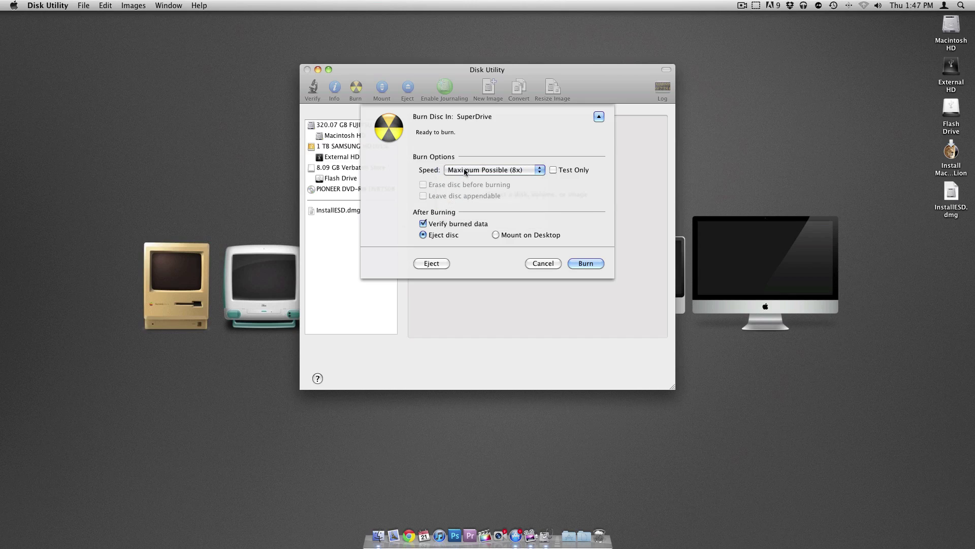
left_click(517, 170)
left_click(537, 172)
left_click(585, 263)
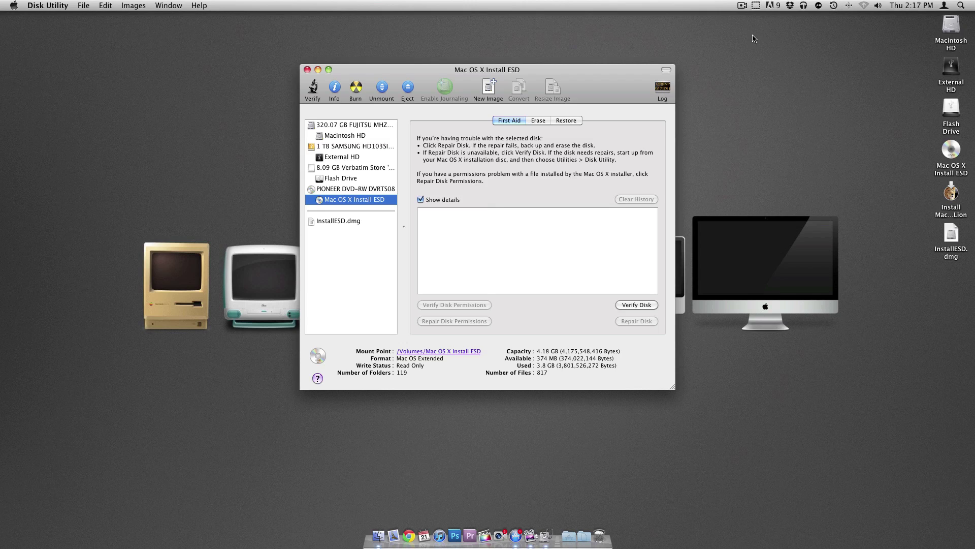
- Quit Disk Utility and eject the Mac OS X Install ESD disc
left_click(306, 70)
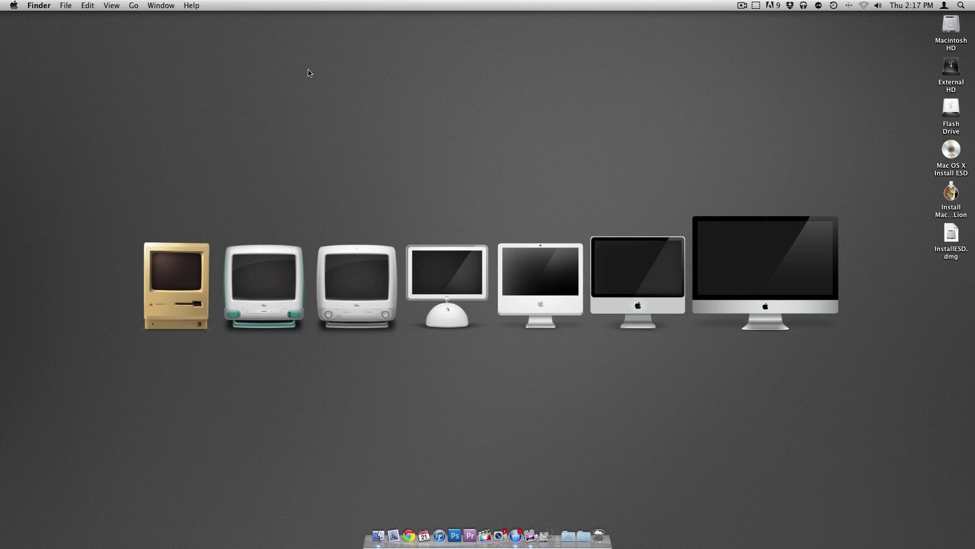
left_click(946, 171)
left_click(836, 184)
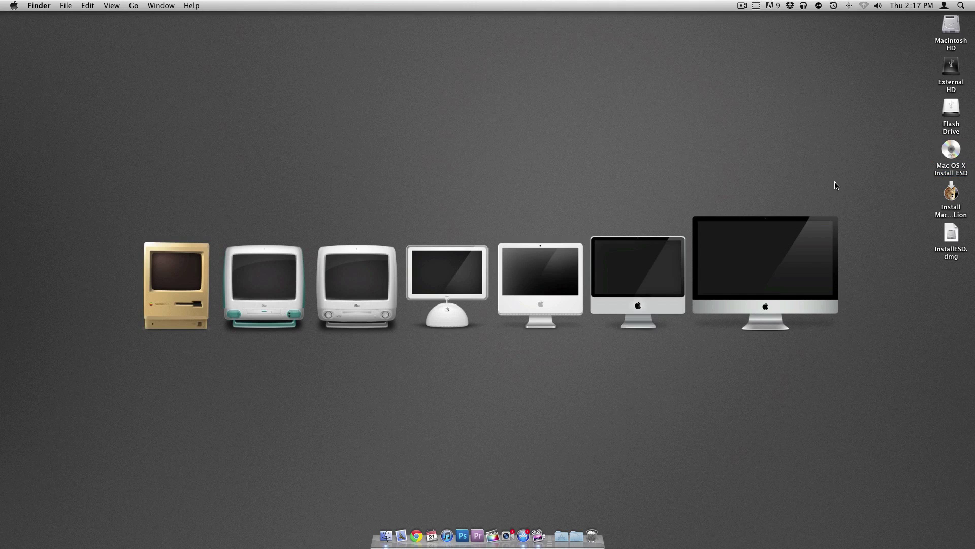
left_click(955, 173)
right_click(952, 167)
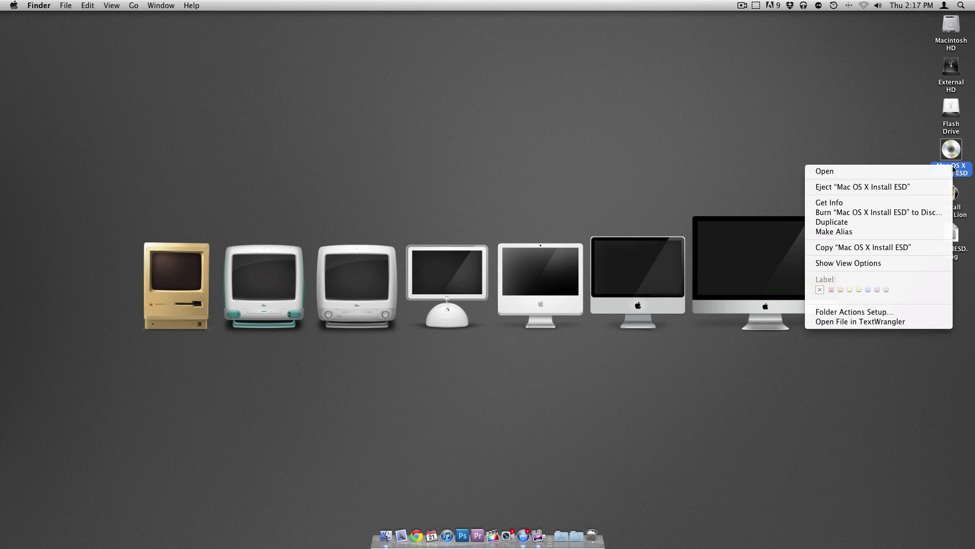
left_click(940, 187)
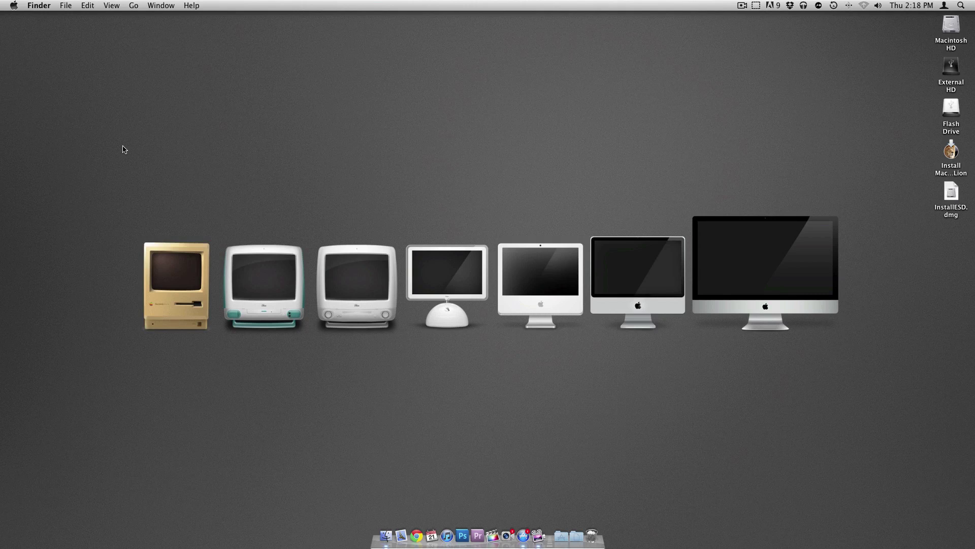
- Relaunch Disk Utility by searching 'disk u' in Spotlight
left_click_drag(99, 99, 851, 397)
key("super+space")
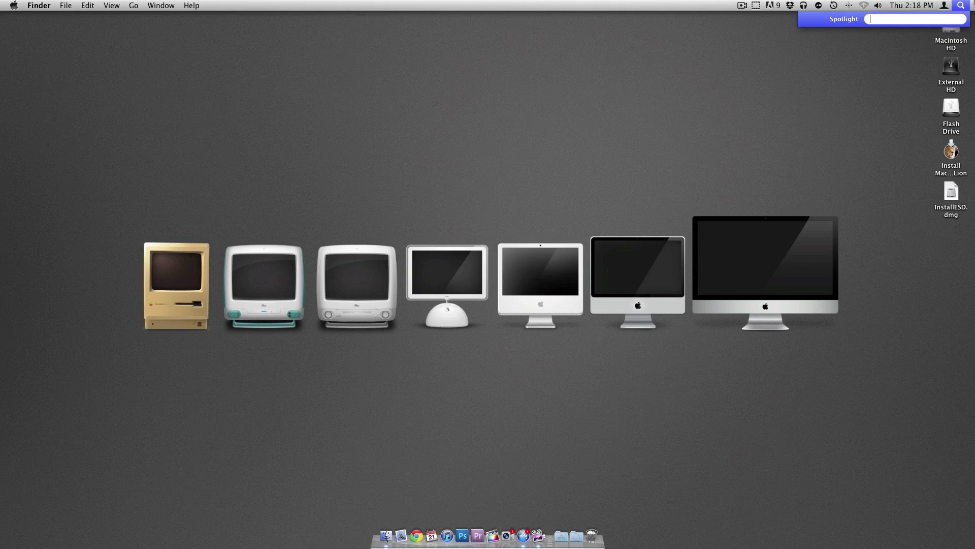
type("disk u")
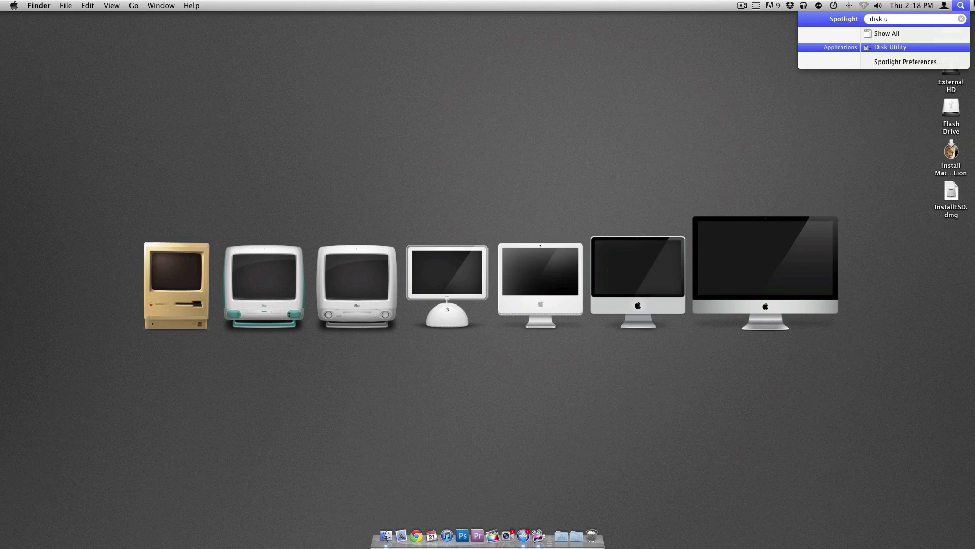
key("Return")
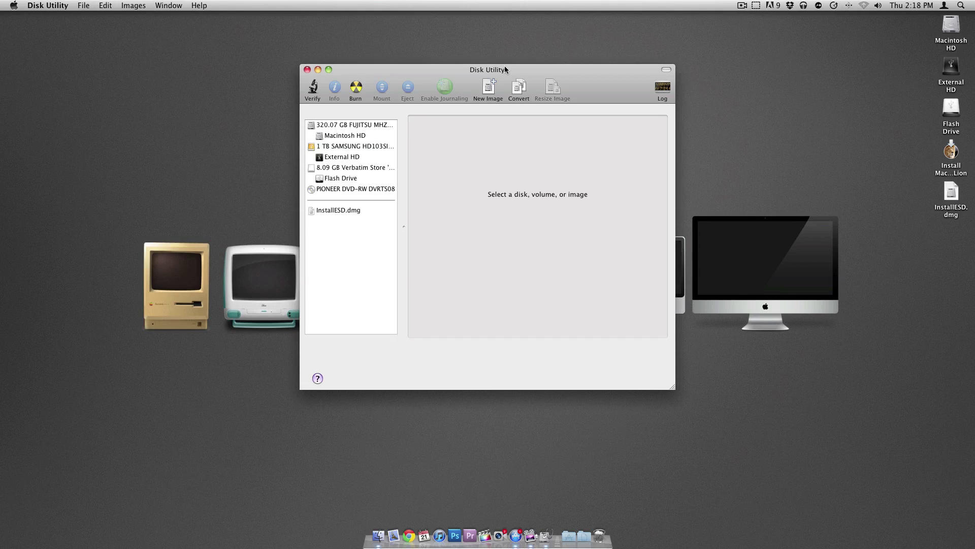
- Select the whole 8.09 GB Verbatim disk and show its Restore options
left_click(363, 168)
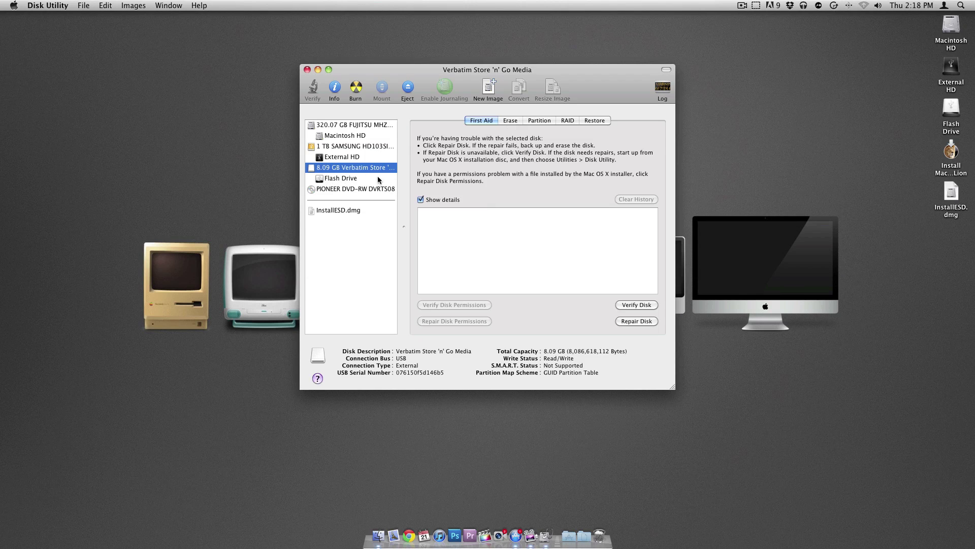
left_click(329, 179)
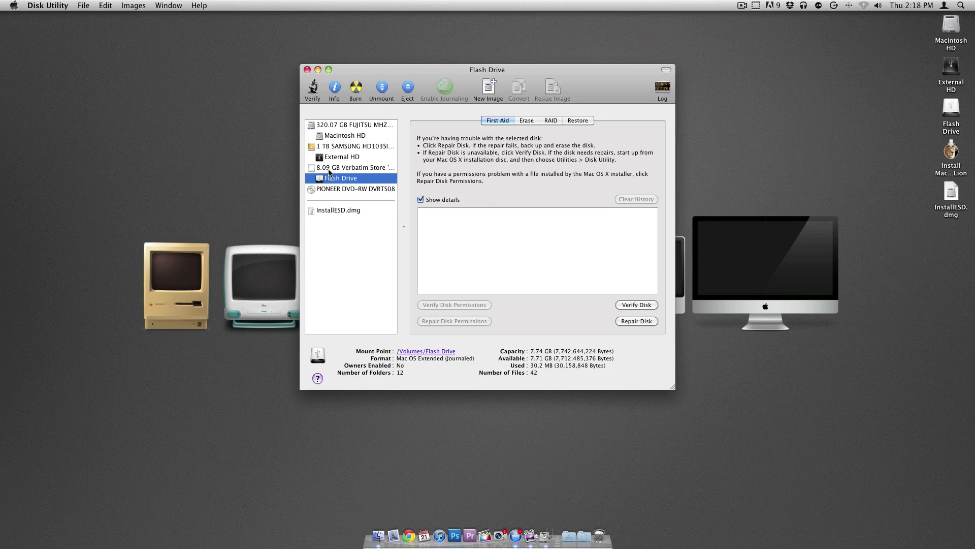
left_click(330, 169)
left_click(330, 179)
left_click(330, 170)
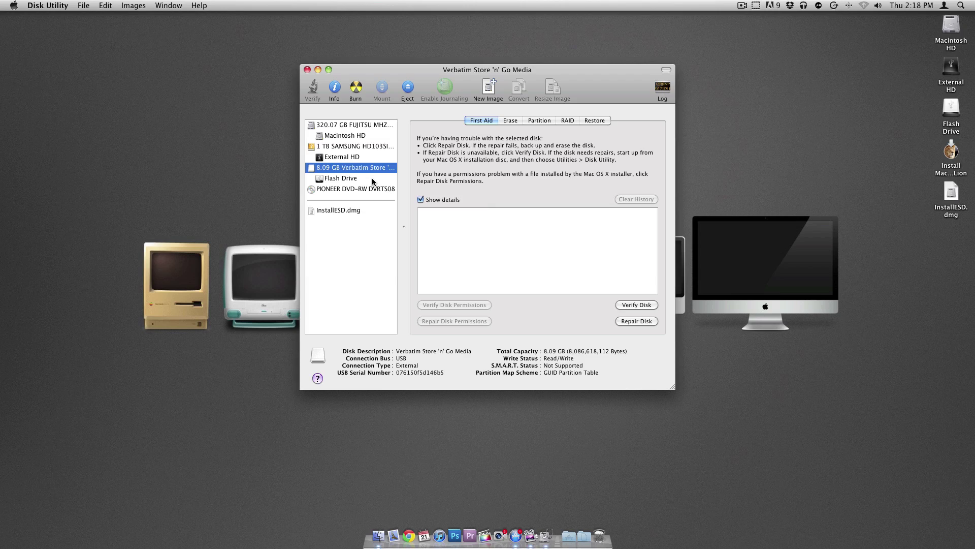
left_click(593, 119)
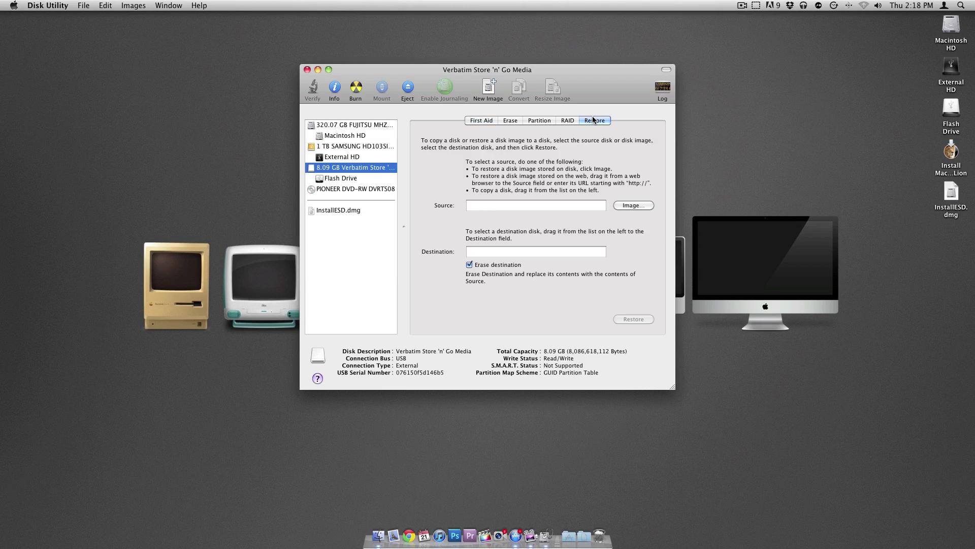
- Choose InstallESD.dmg as the restore source image
left_click(627, 207)
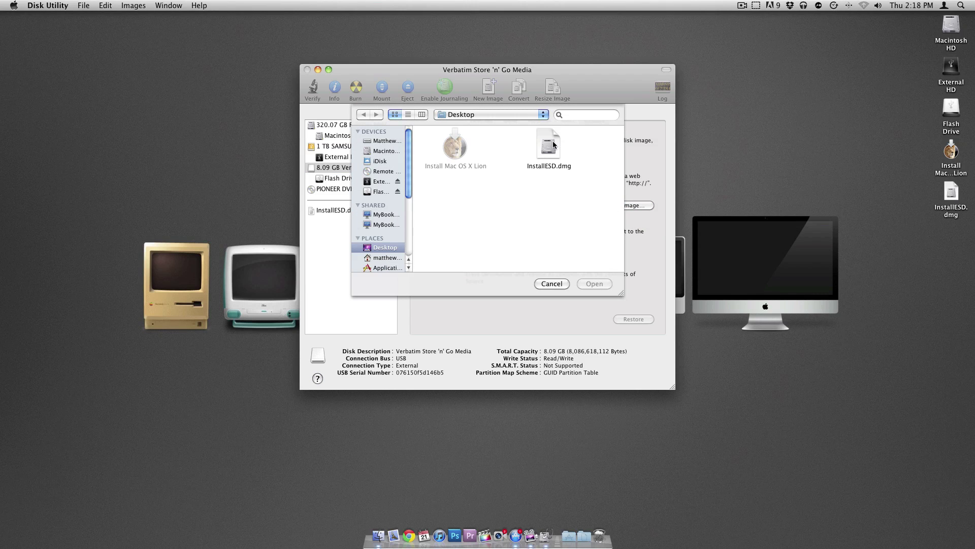
left_click(548, 145)
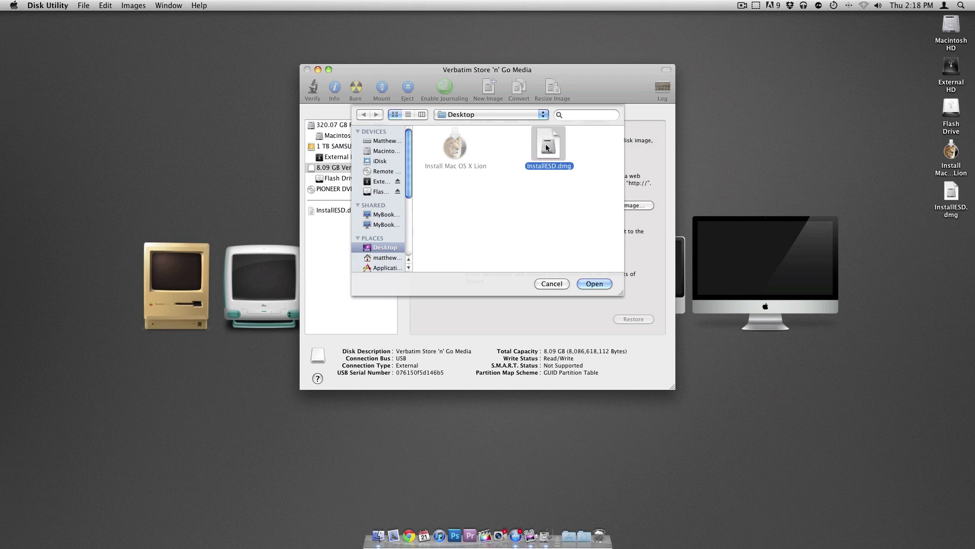
left_click(590, 282)
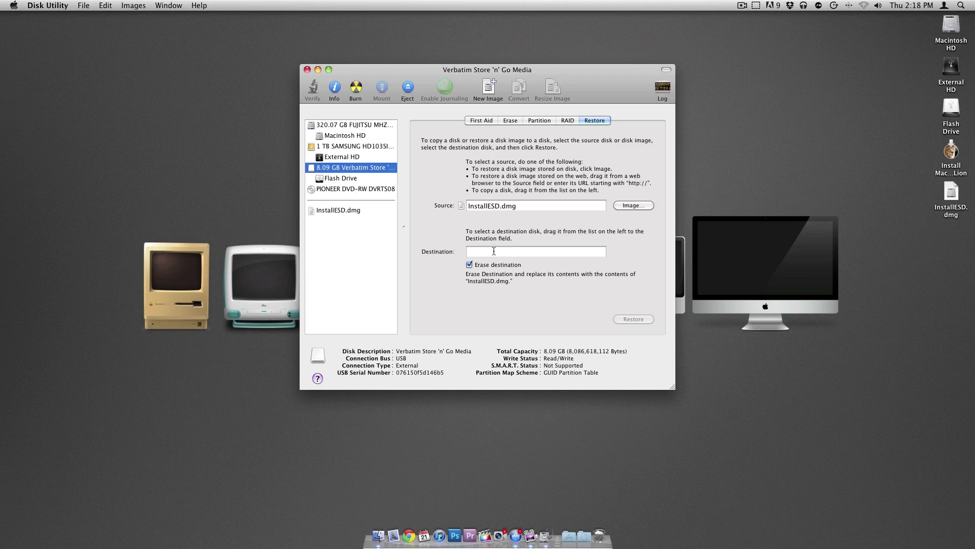
- Set the Flash Drive volume as the restore destination
left_click_drag(344, 170, 486, 244)
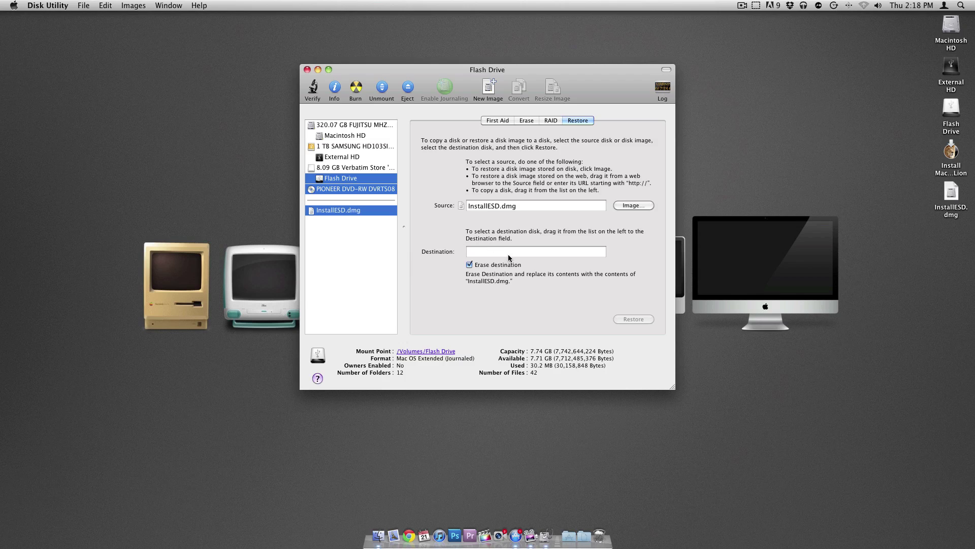
left_click(373, 242)
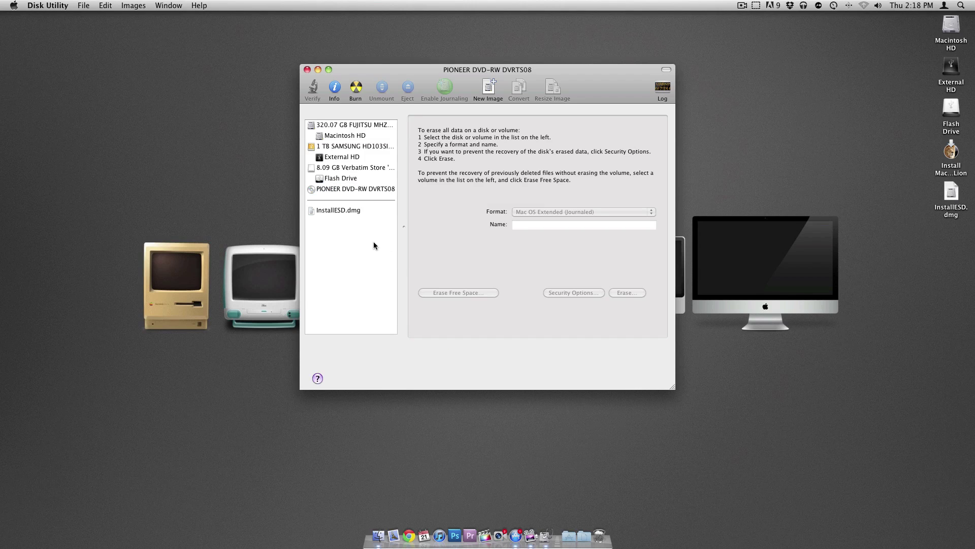
left_click(356, 168)
left_click(597, 120)
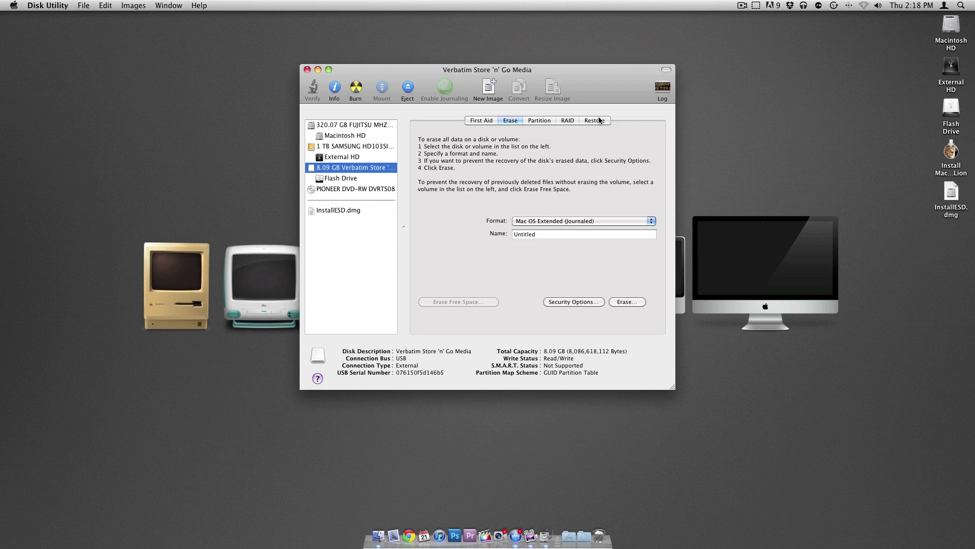
left_click(361, 181)
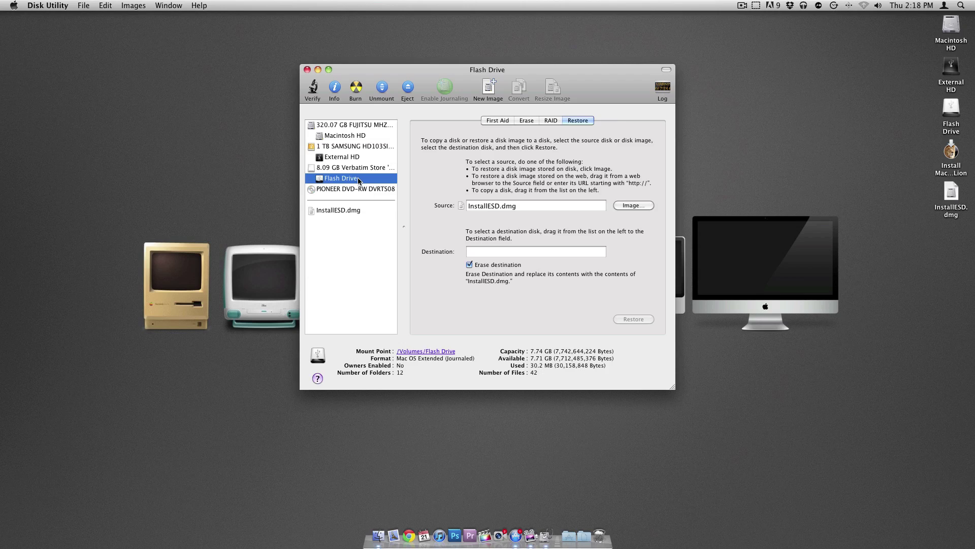
left_click_drag(361, 181, 504, 252)
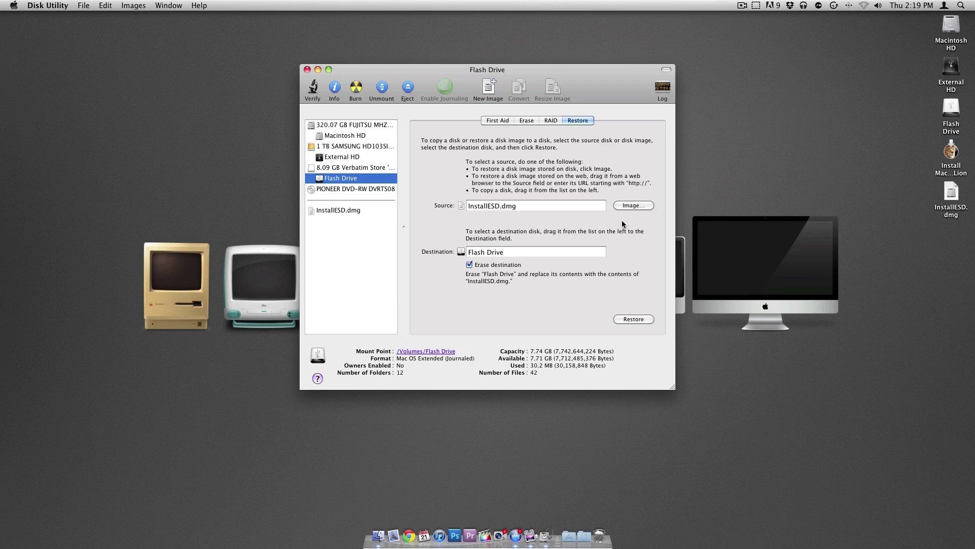
- Start the restore, confirm erasing Flash Drive, and authorize with the administrator password
left_click(636, 319)
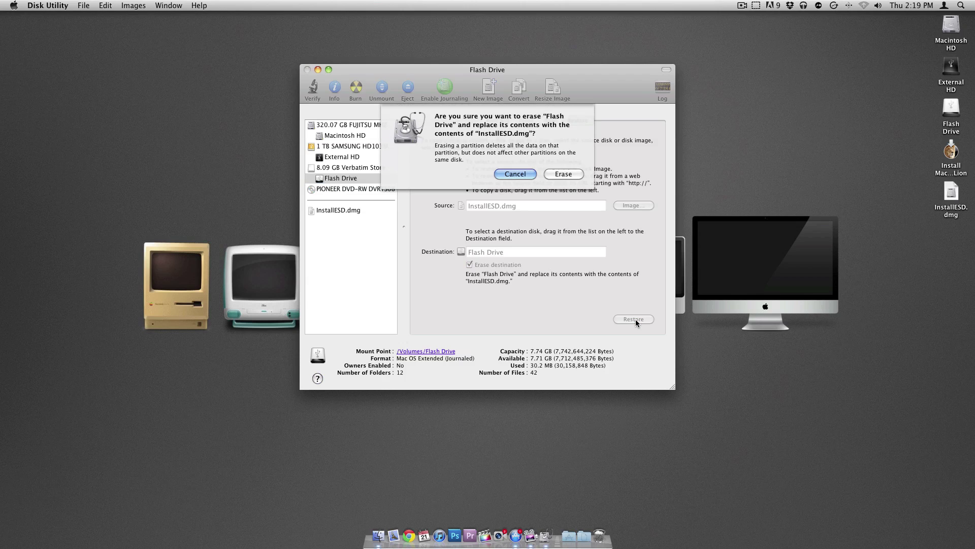
left_click(558, 175)
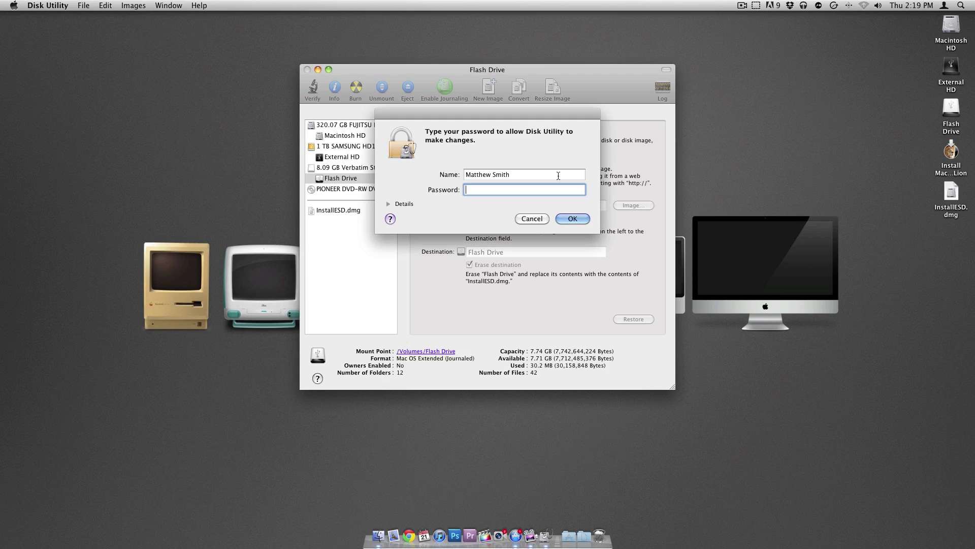
type("*********")
key("Return")
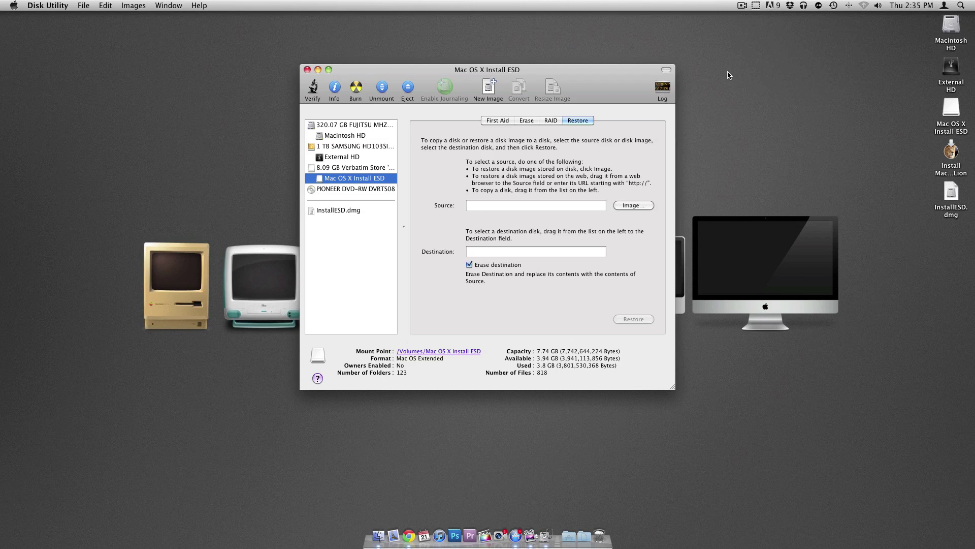
- Check Get Info for Mac OS X Install ESD, then open it in an enlarged window
left_click(953, 111)
right_click(953, 110)
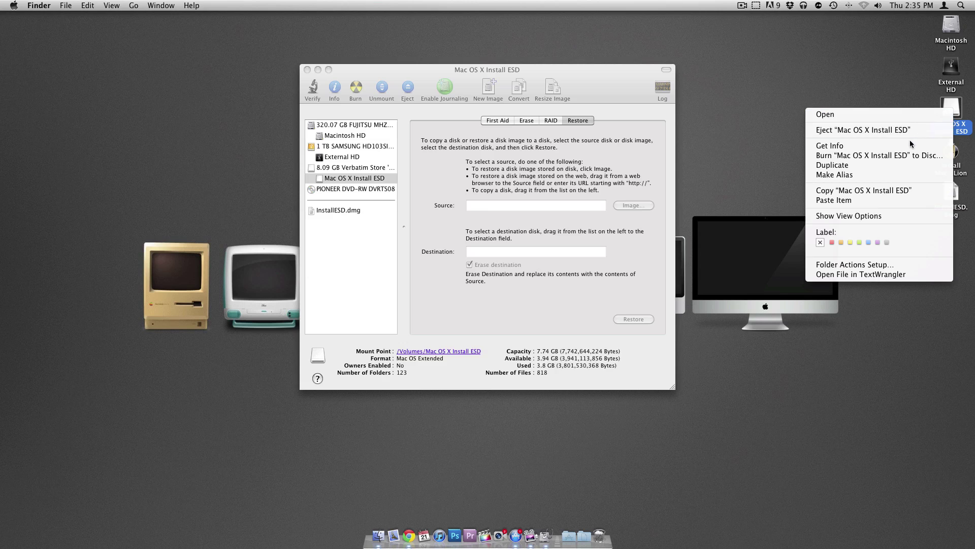
left_click(909, 146)
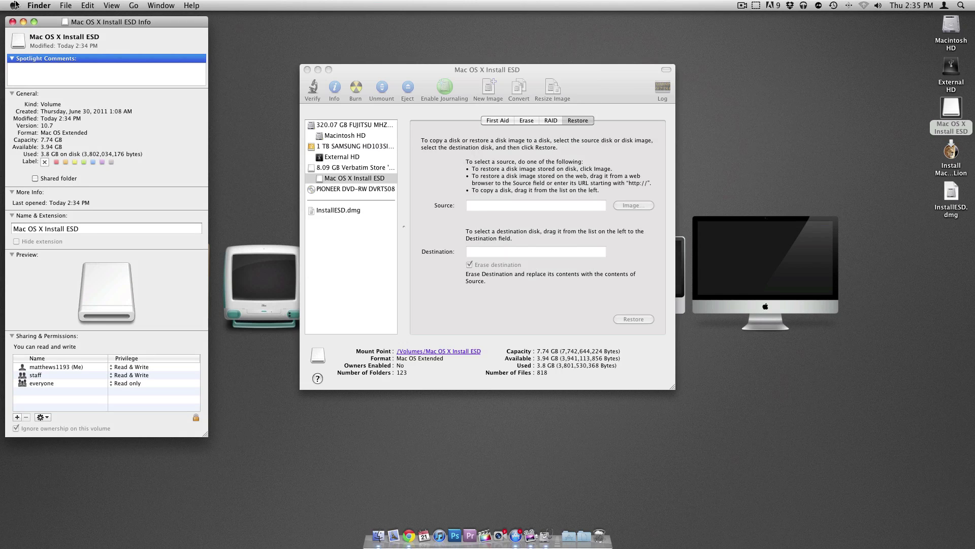
left_click(12, 22)
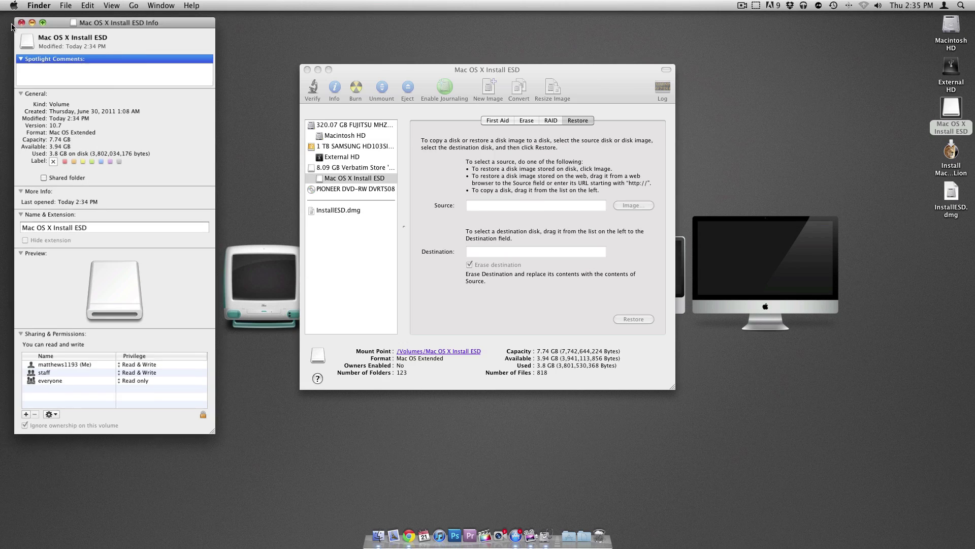
double_click(948, 112)
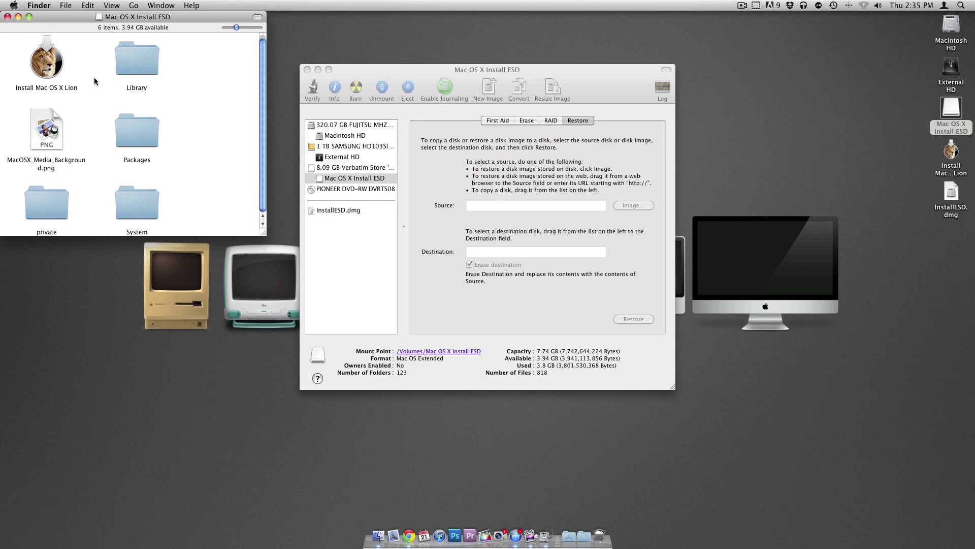
left_click_drag(263, 233, 665, 323)
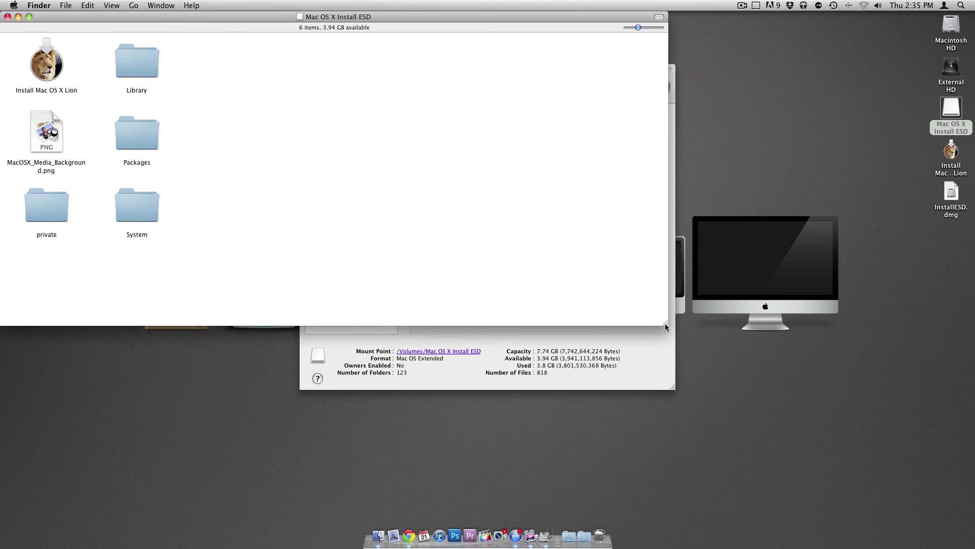
- Launch Install Mac OS X Lion and close the volume window
double_click(35, 73)
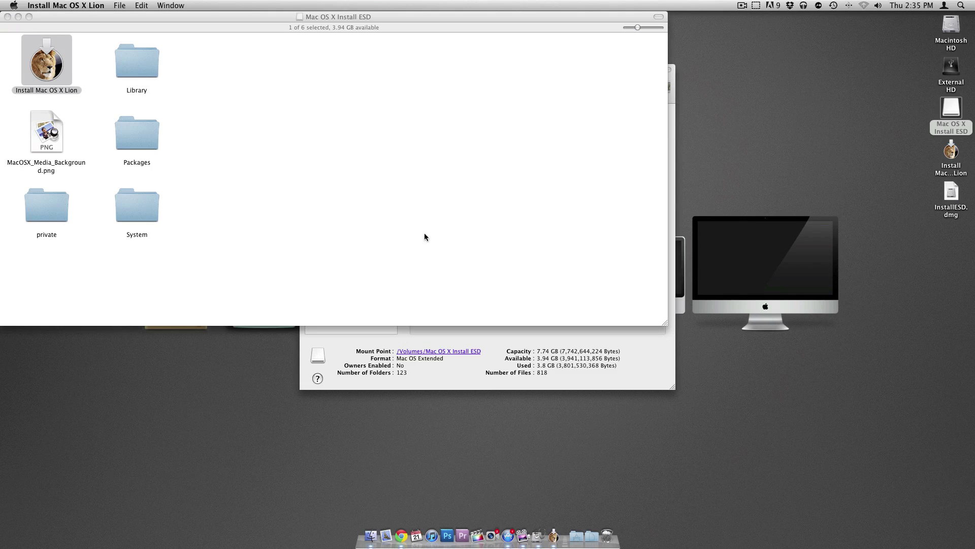
left_click(82, 17)
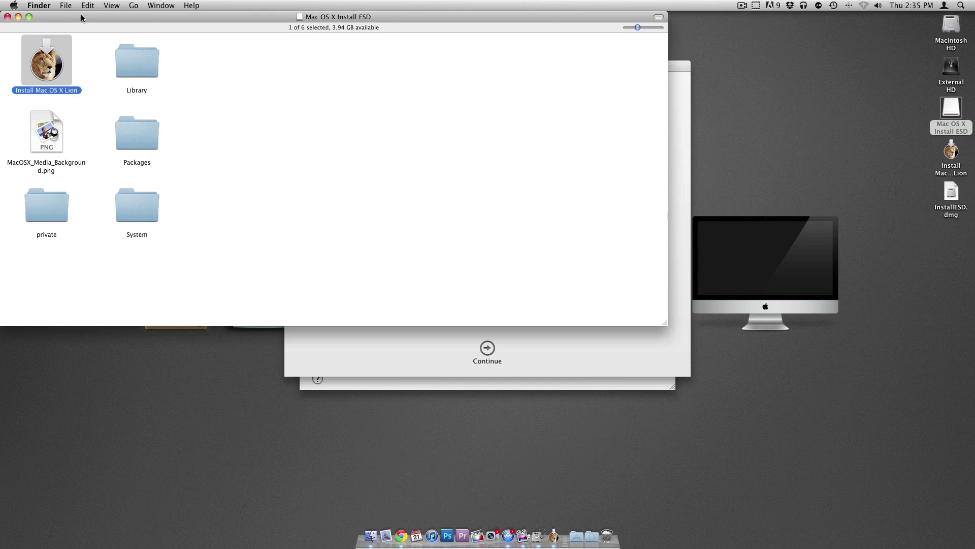
left_click_drag(81, 17, 469, 188)
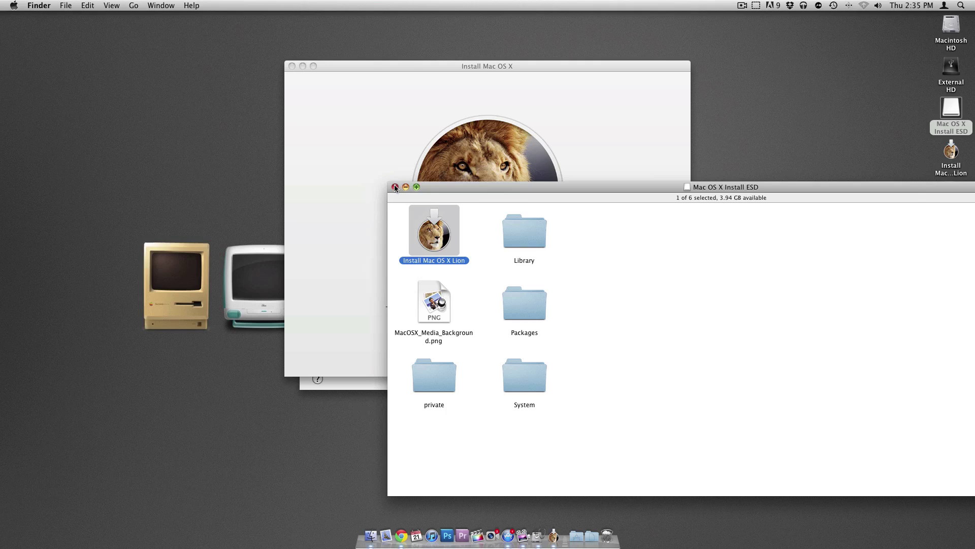
left_click(395, 186)
- Quit the Lion installer and close Disk Utility
left_click(400, 65)
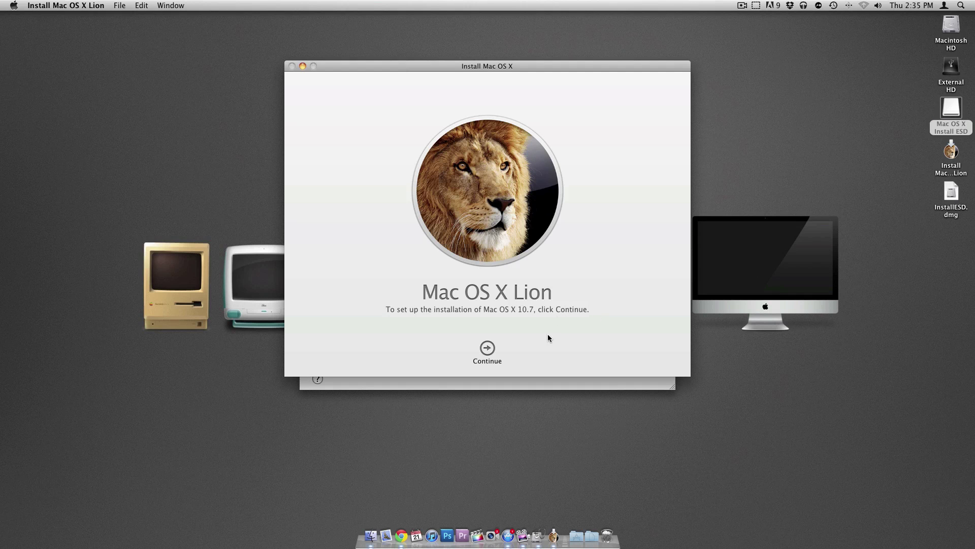
left_click(86, 5)
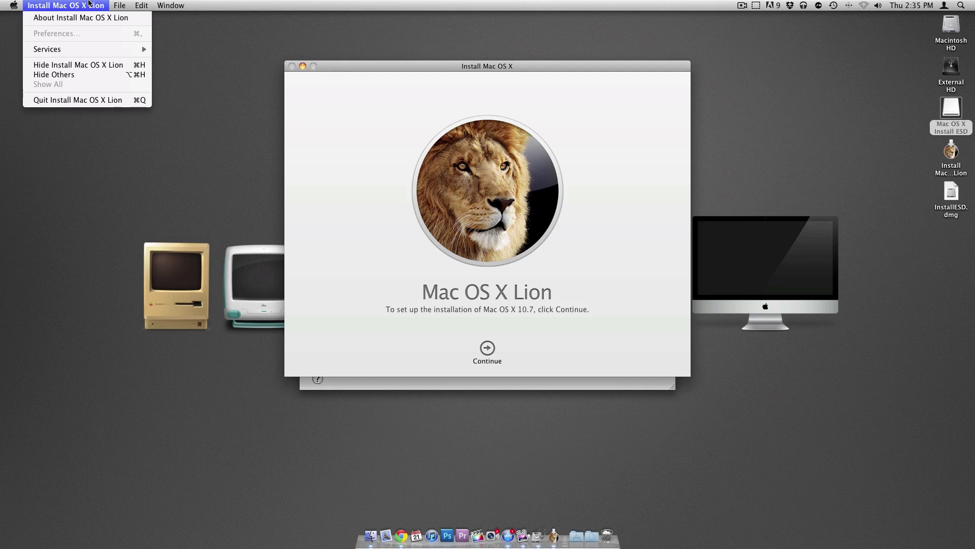
left_click(85, 104)
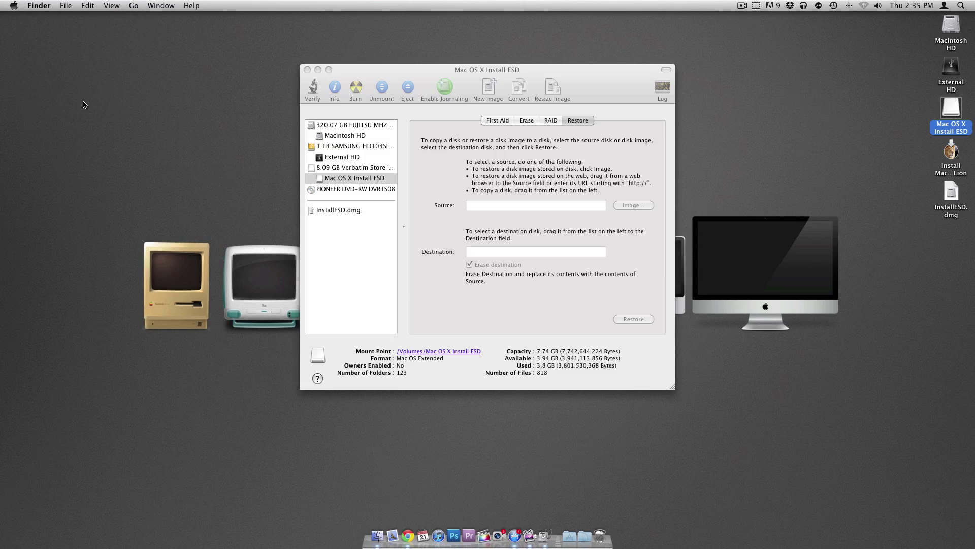
left_click(307, 70)
left_click(338, 104)
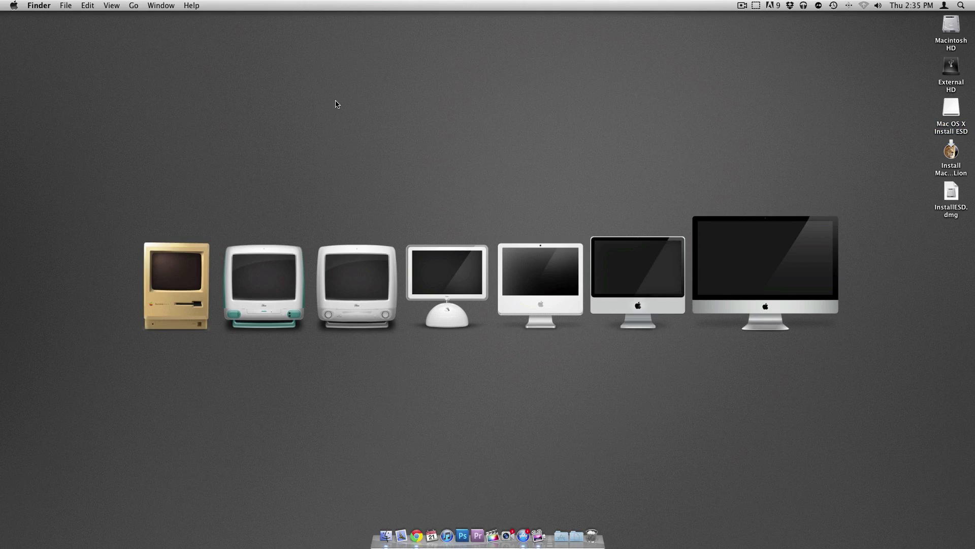